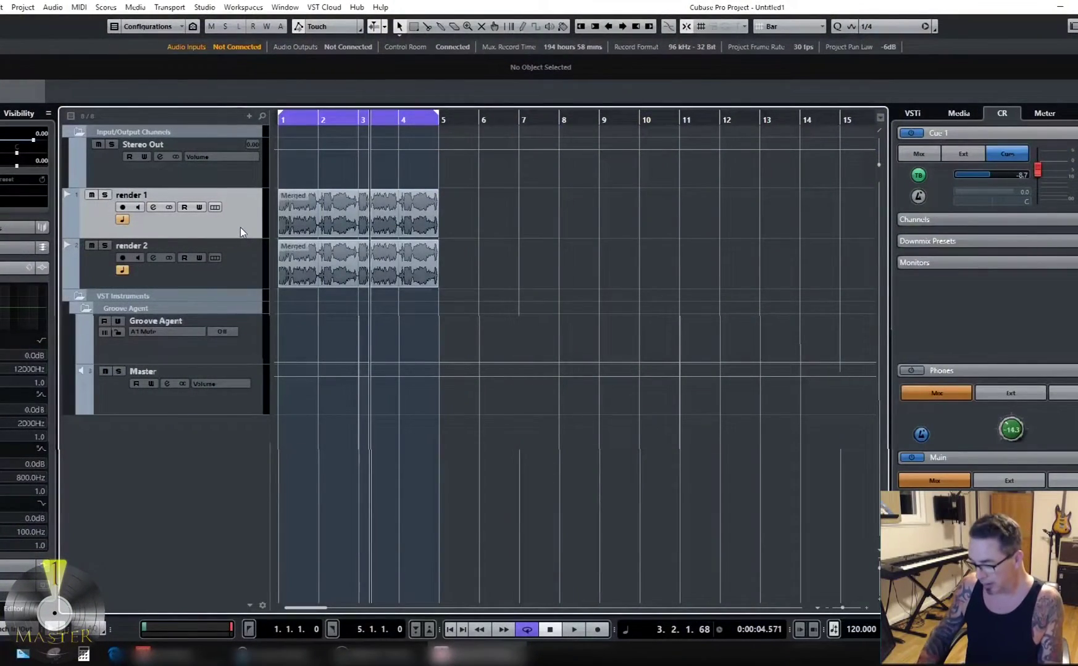
Play both drum tracks from the project start, stopping partway through bar 3
key("period")
key("space")
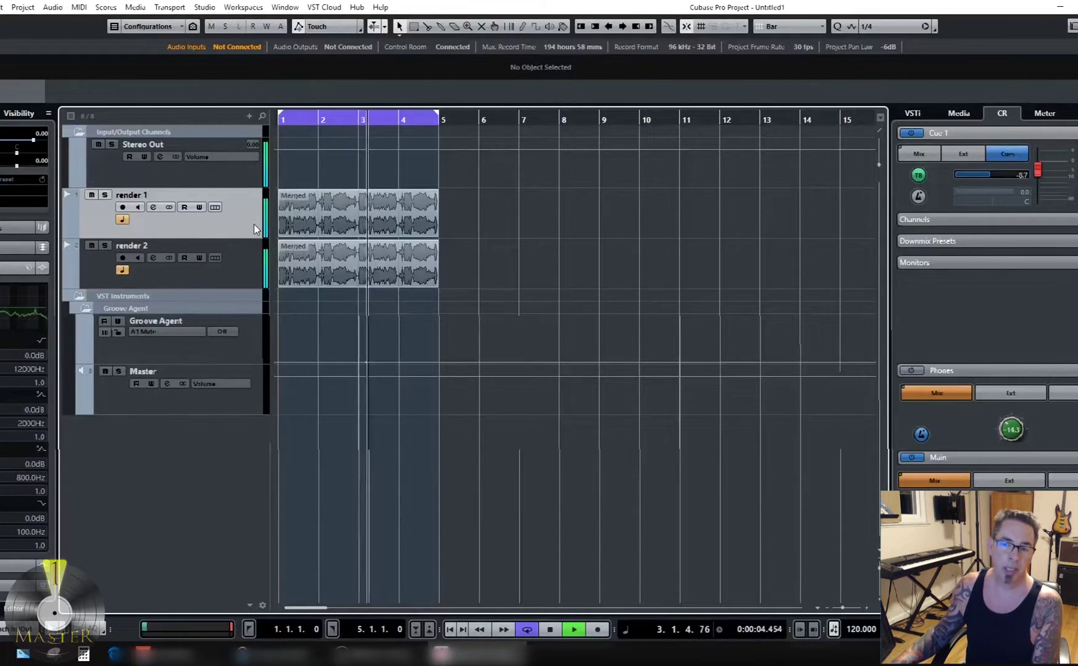
key("space")
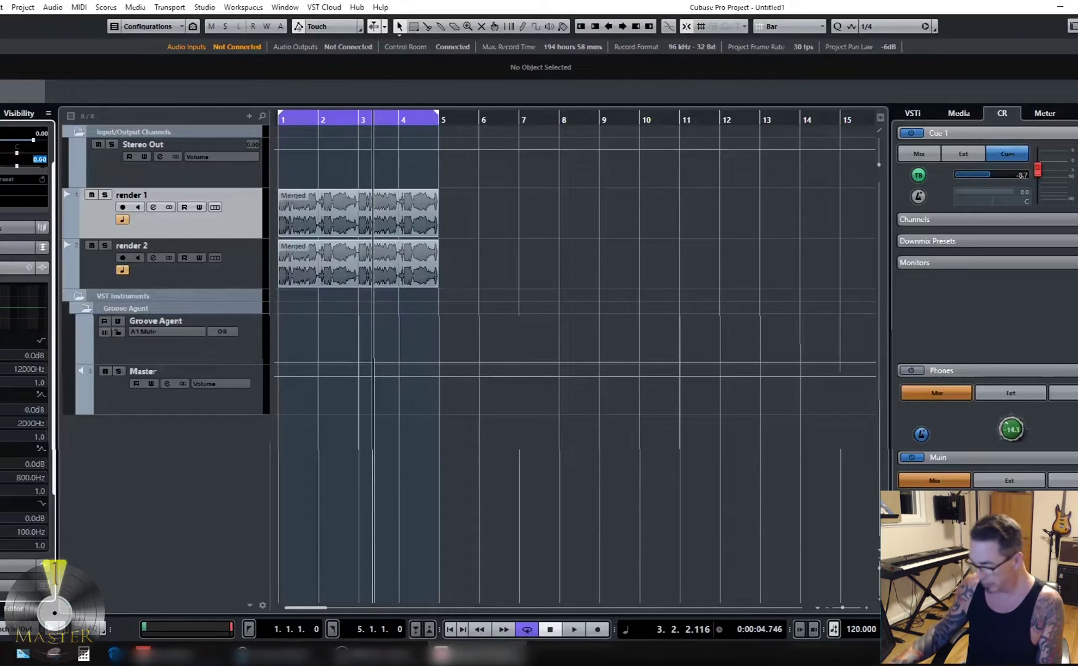
Give render 1 a 10 ms track delay and play both tracks to hear the offset
type("10")
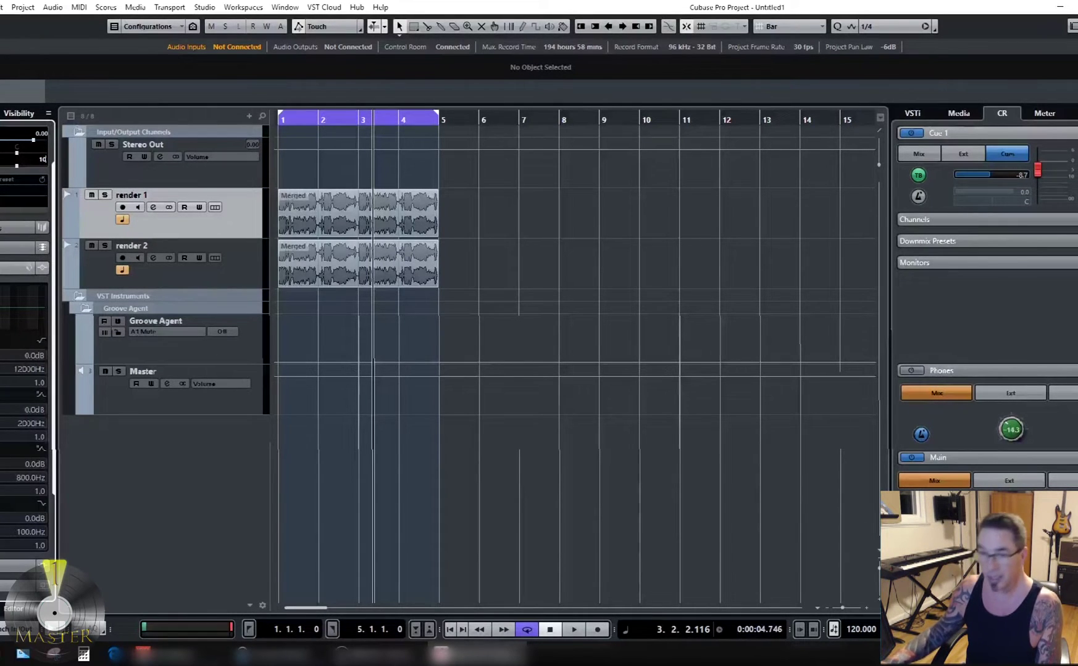
key("Return")
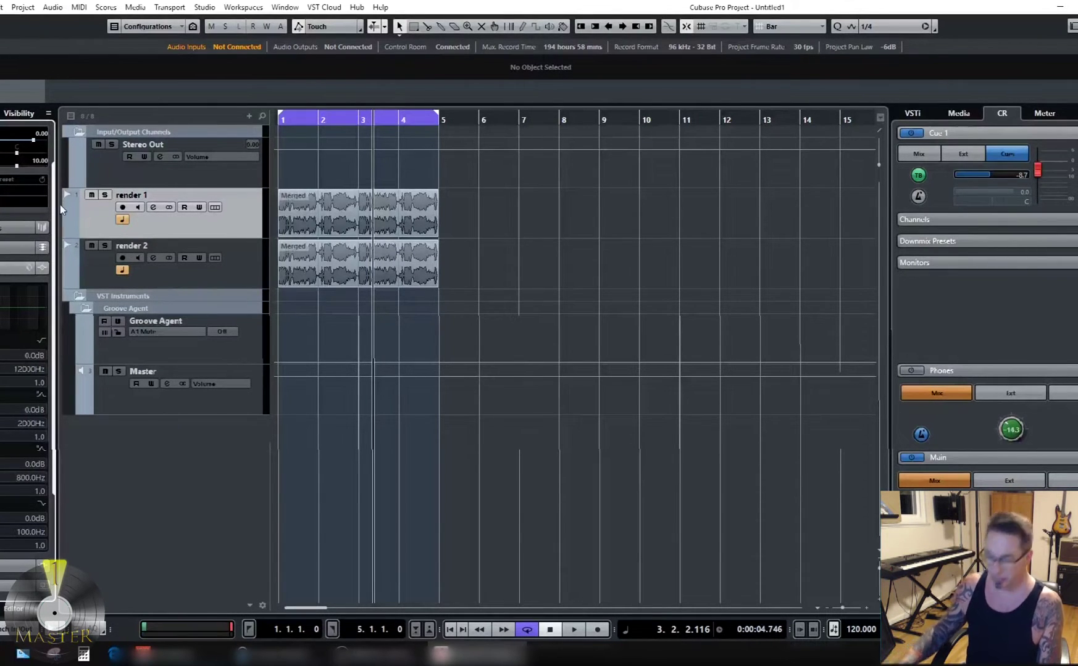
key("space")
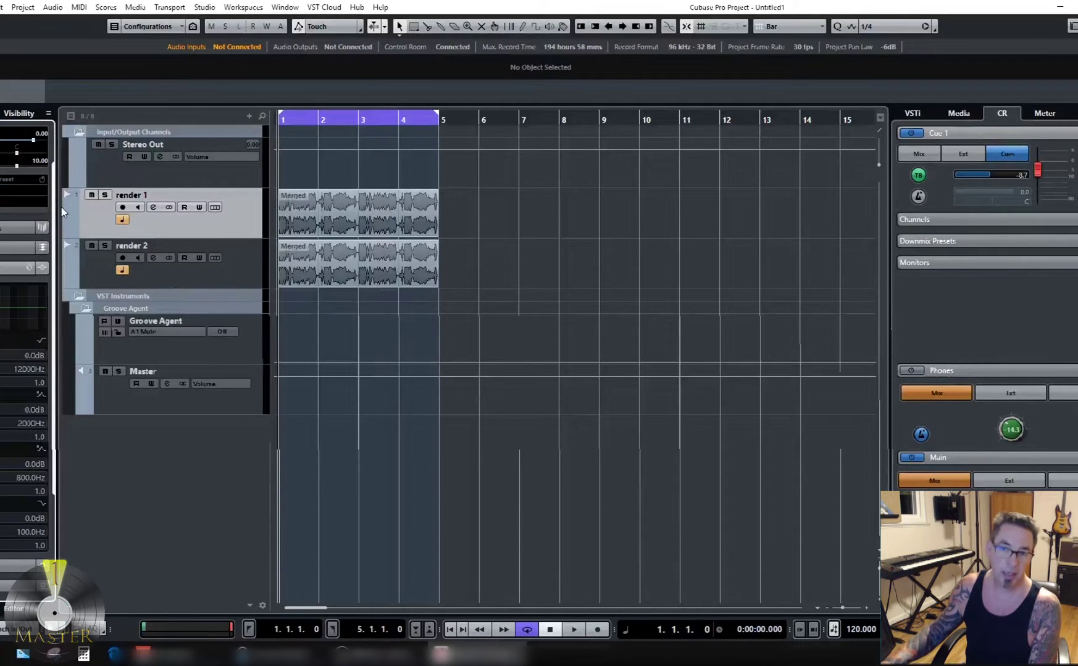
key("space")
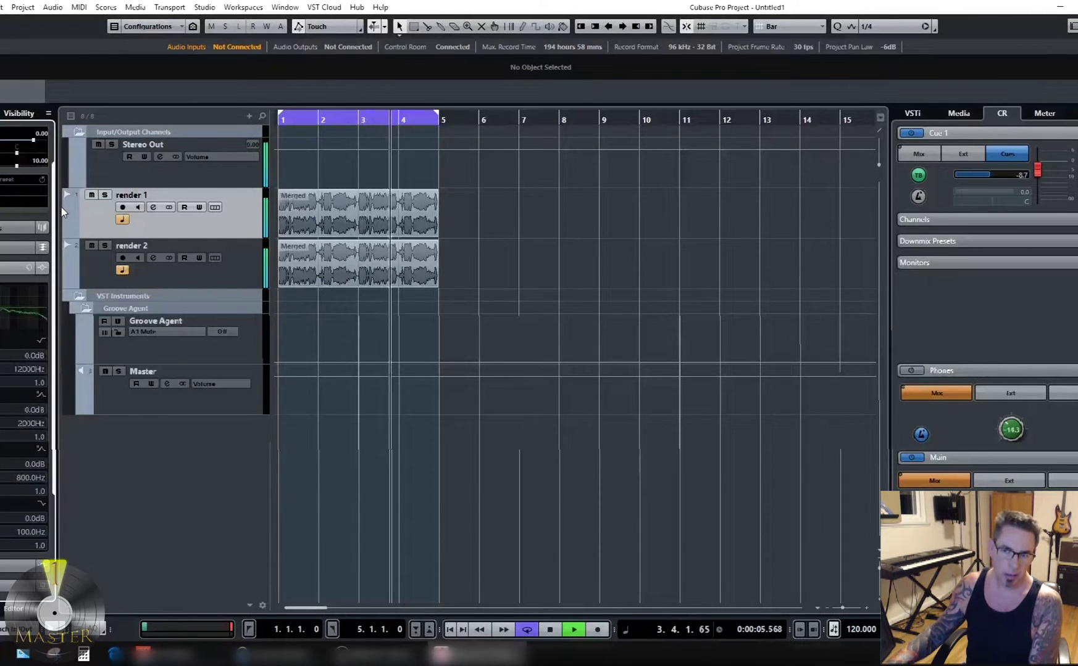
key("space")
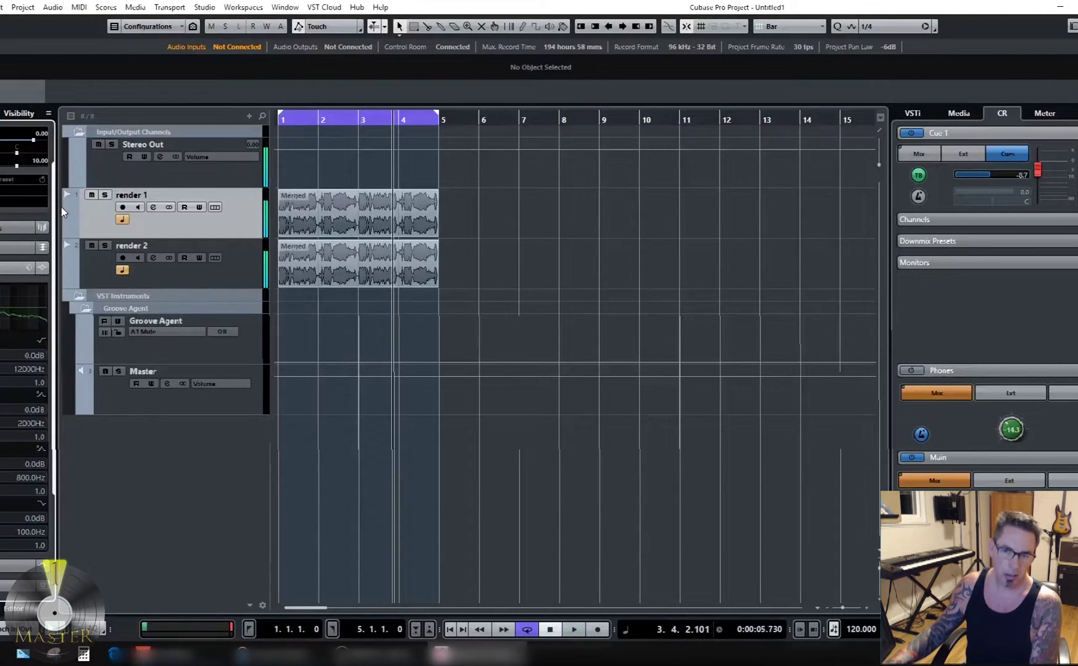
Reduce render 1's track delay to 1 ms, audition it, then bring up the track list options
double_click(39, 161)
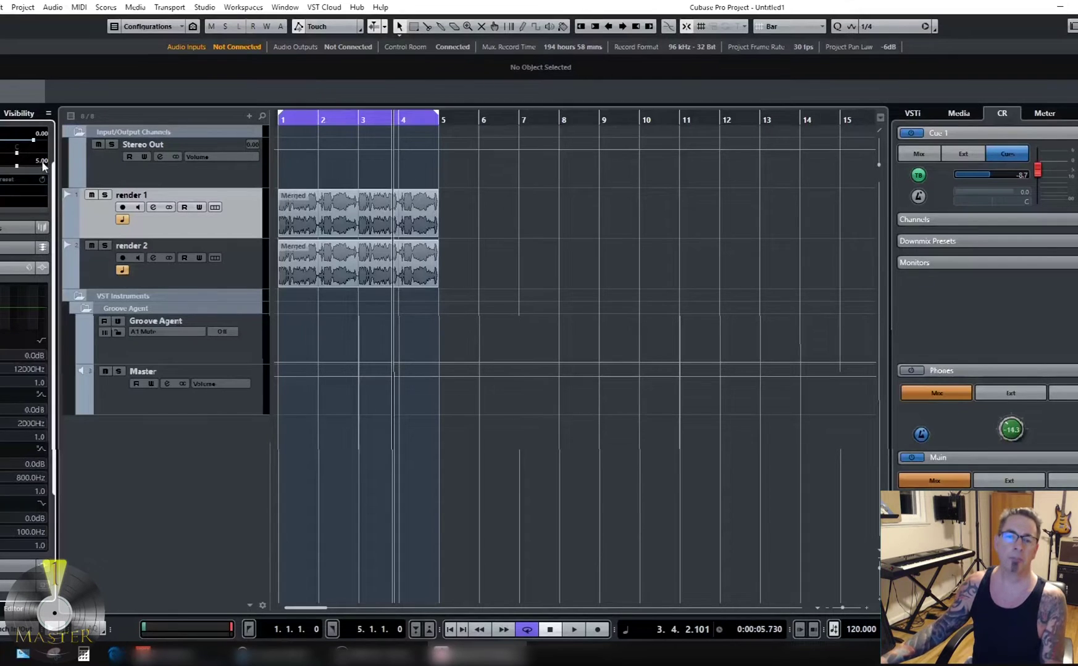
key("space")
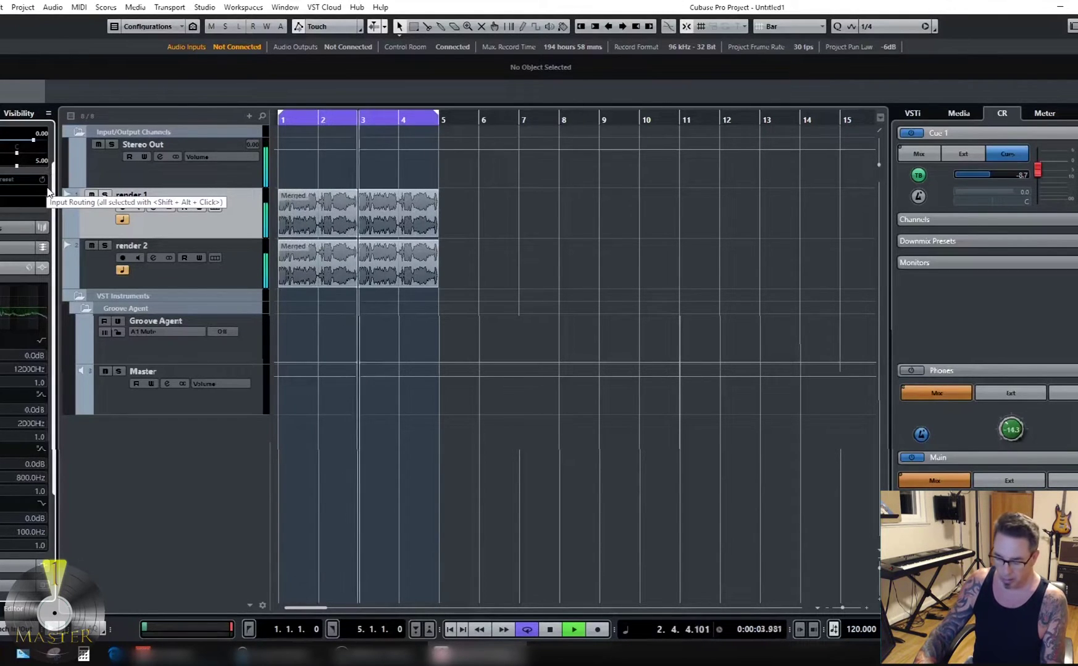
key("space")
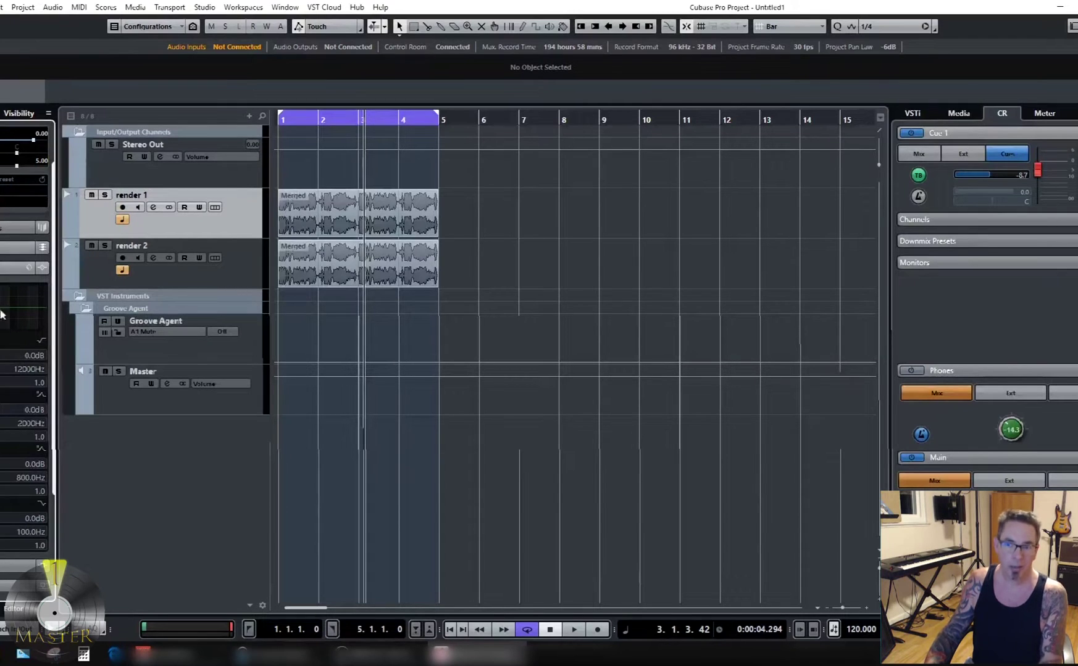
right_click(100, 326)
During playback, cut render 1's track delay to 0.5 ms, then 0.2 ms, then 0 ms
key("Escape")
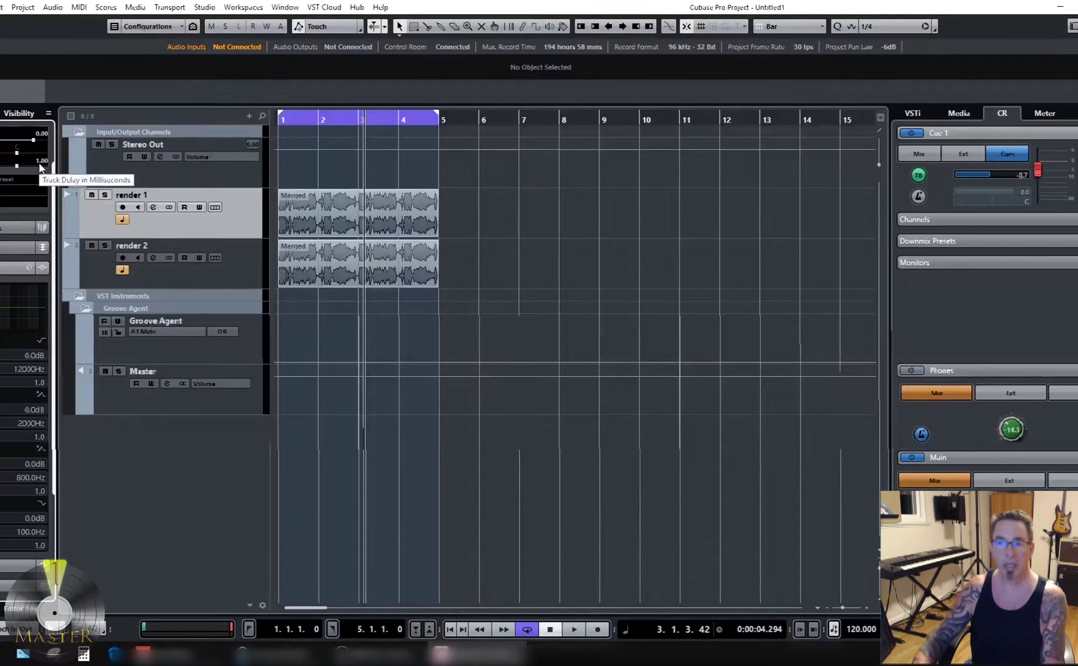
key("space")
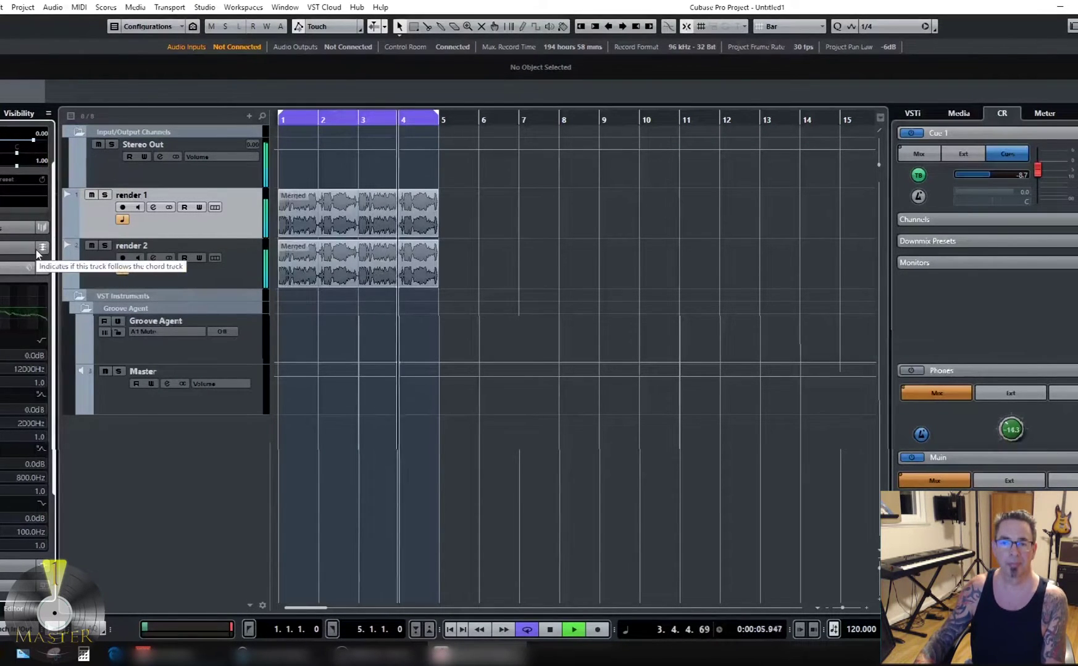
double_click(35, 161)
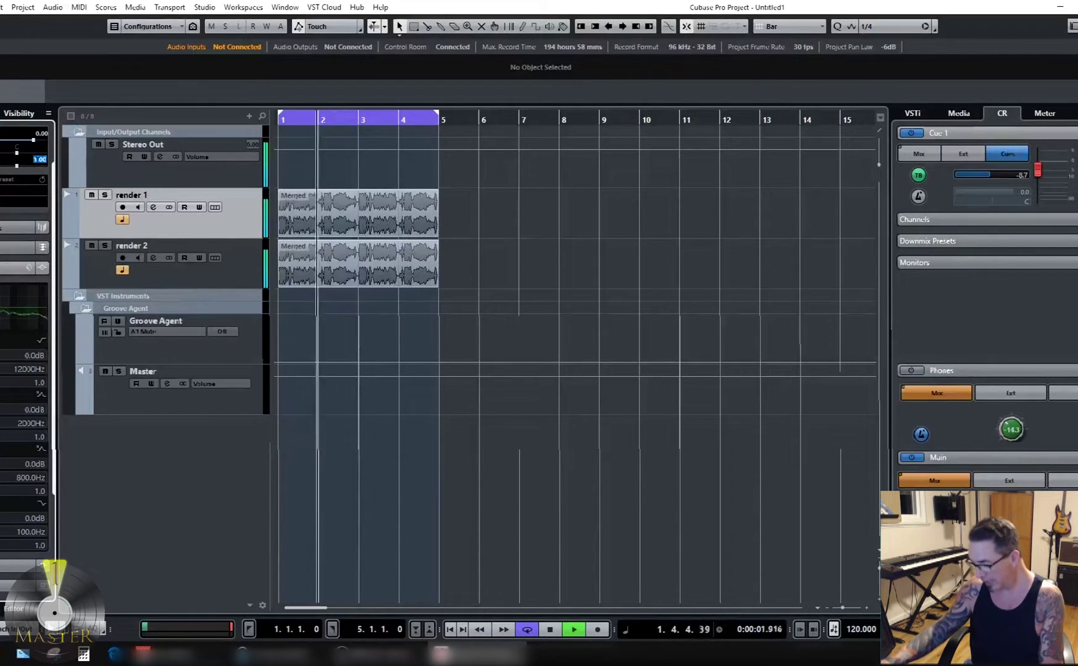
type(".5")
key("Return")
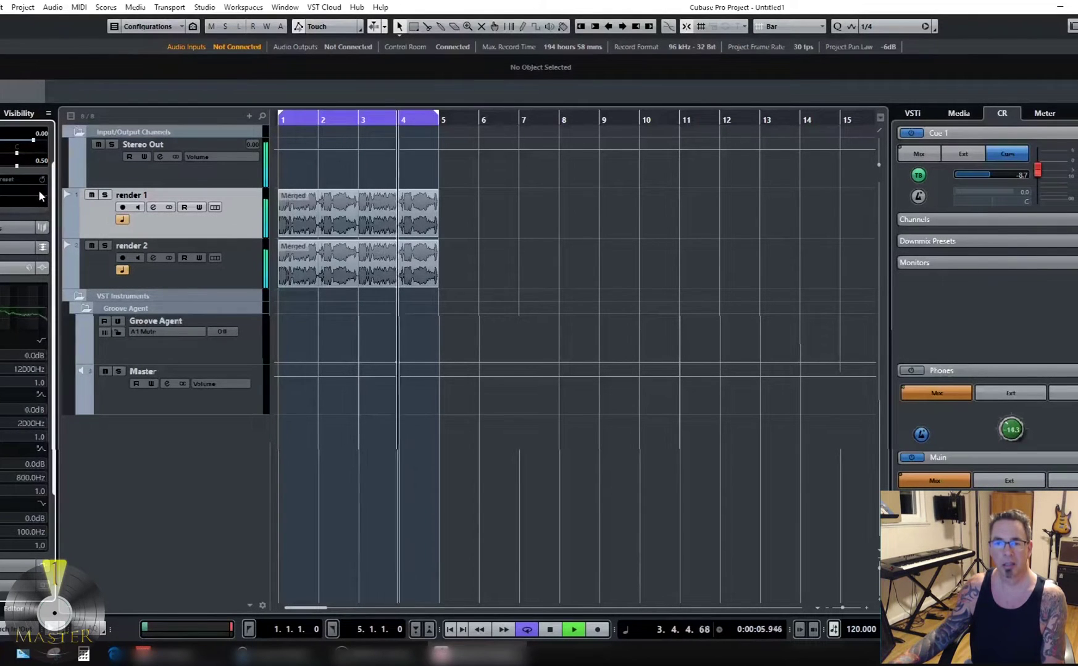
left_click(41, 161)
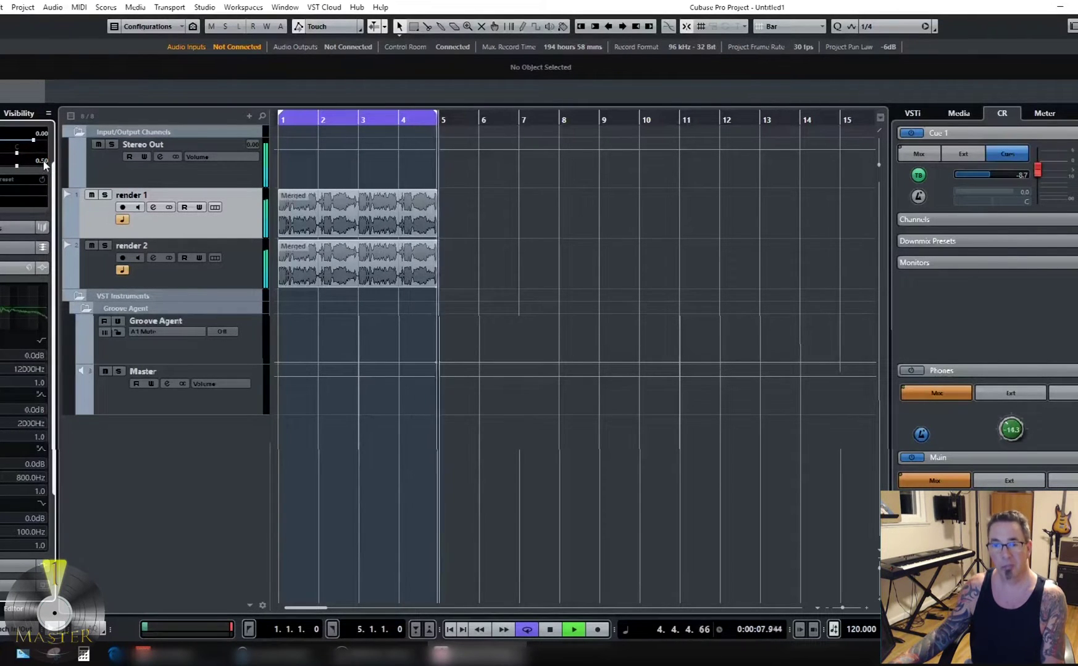
key("Return")
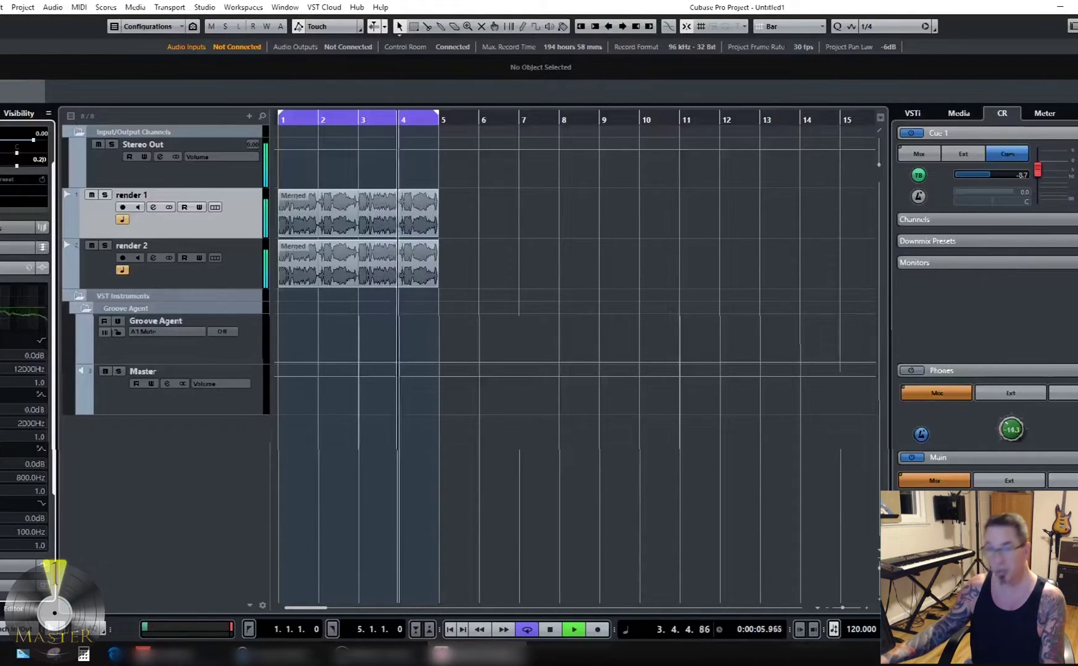
left_click(42, 161)
type("0")
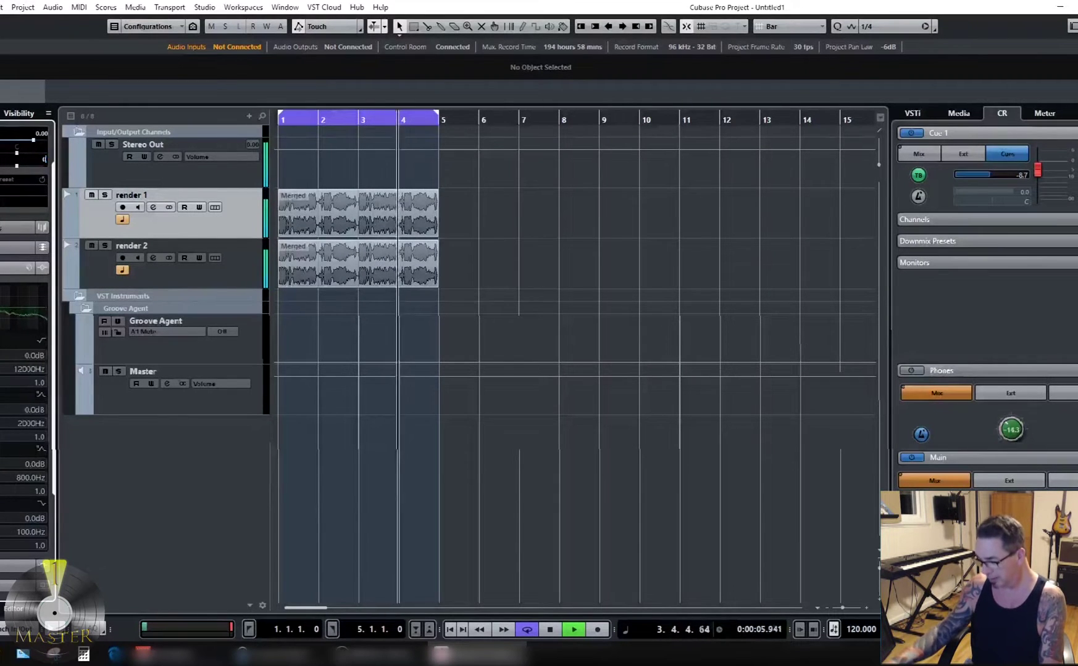
key("Return")
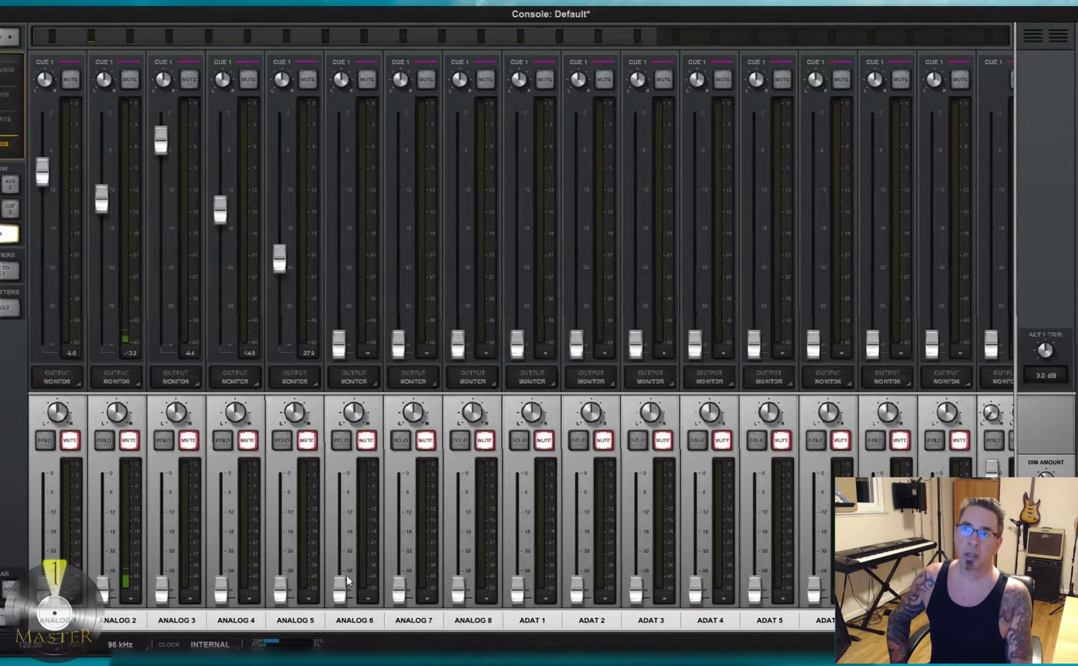
Raise the Analog 6 cue fader to about -55 in the Console
left_click_drag(339, 346, 356, 469)
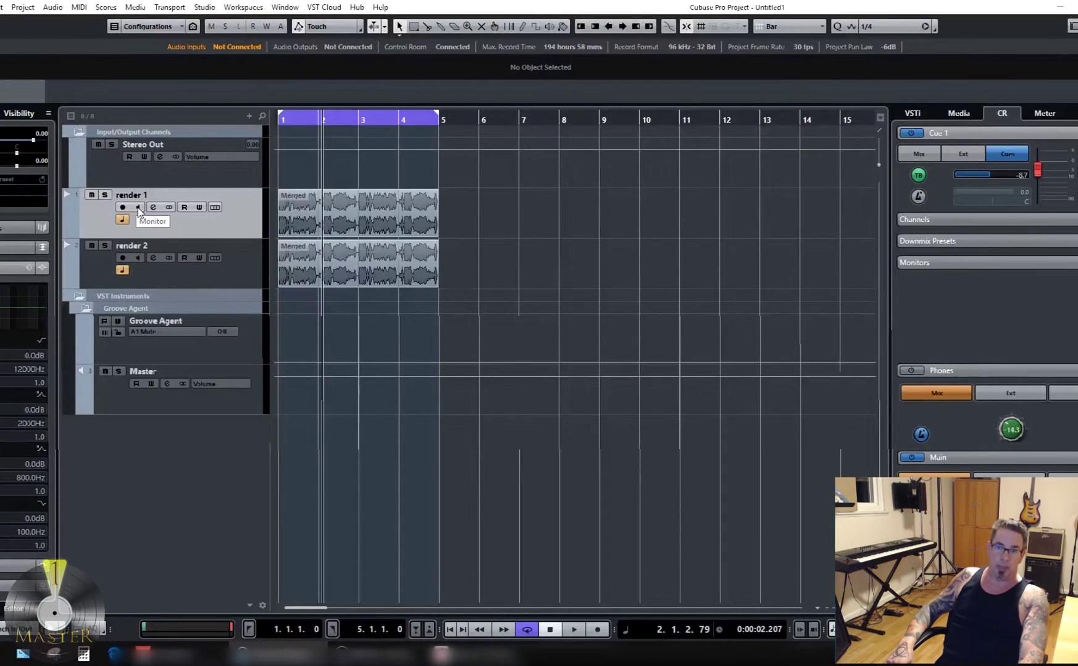
Toggle input monitoring on render 1 and render 2, leaving both off, then open the File menu
left_click(138, 208)
left_click(138, 258)
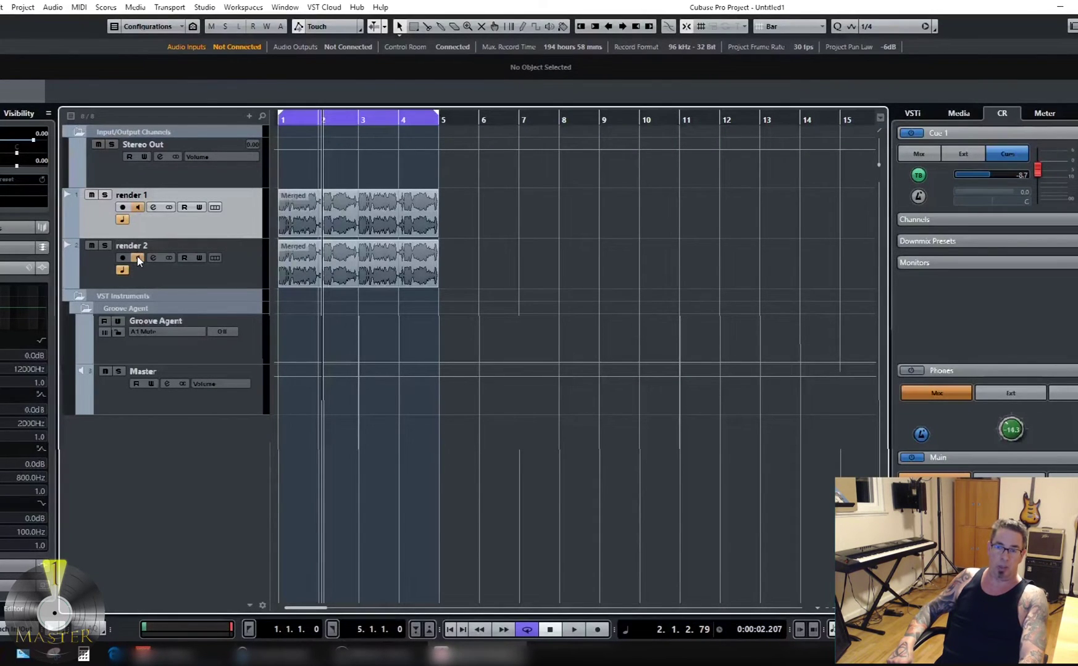
left_click(138, 258)
left_click(138, 208)
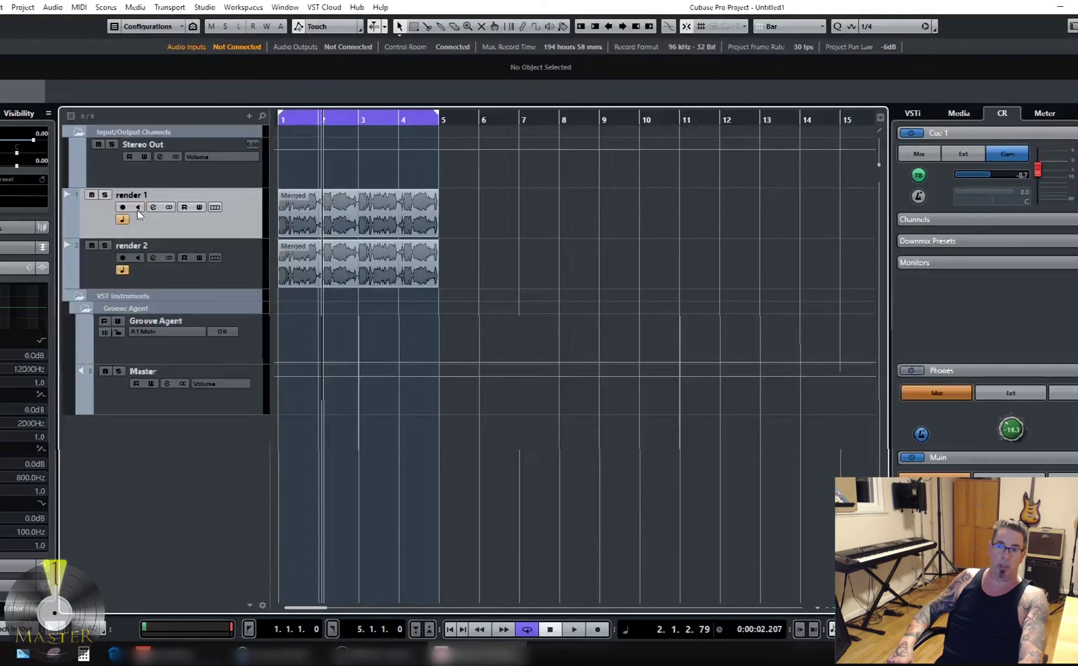
left_click(138, 208)
left_click(138, 209)
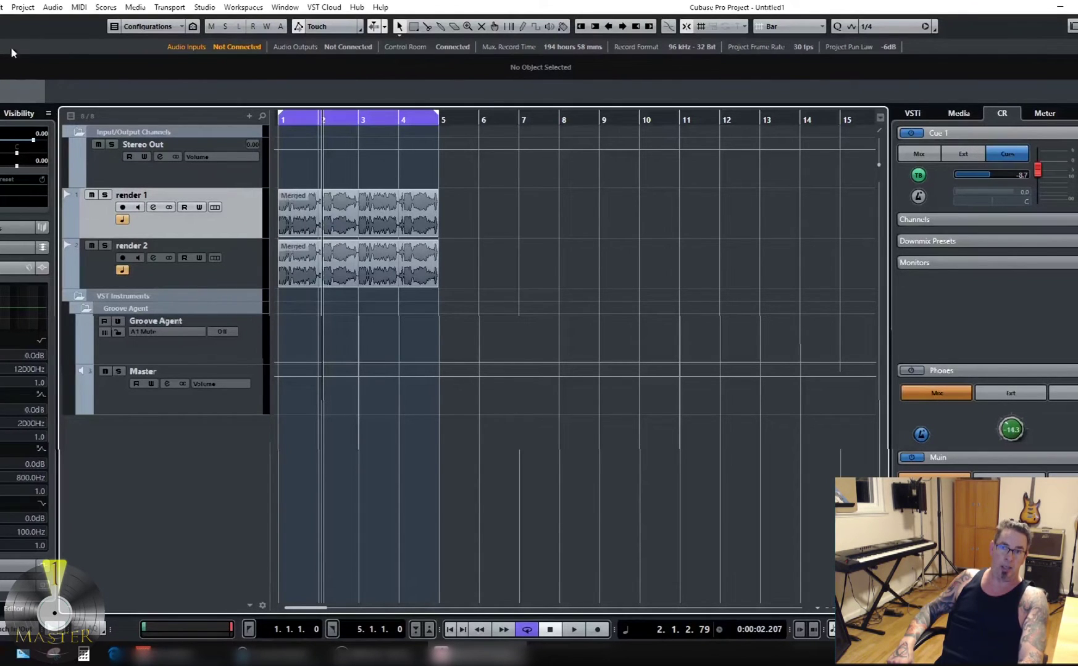
key("alt+f")
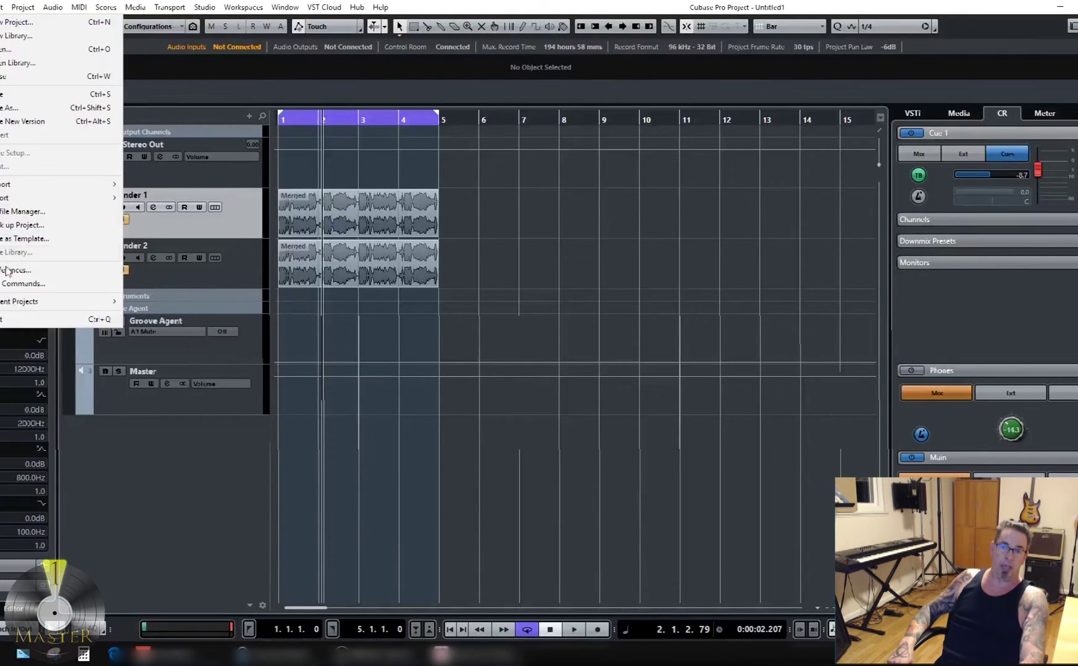
In VST preferences, review the Auto Monitoring modes, keep Manual, and confirm
left_click(9, 269)
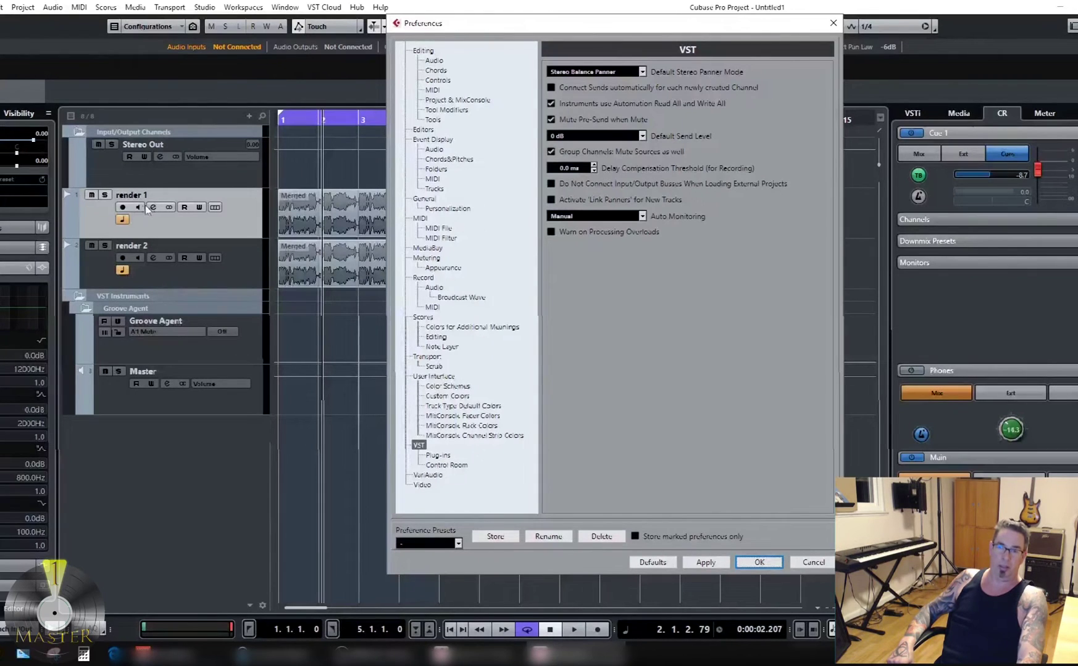
left_click(640, 217)
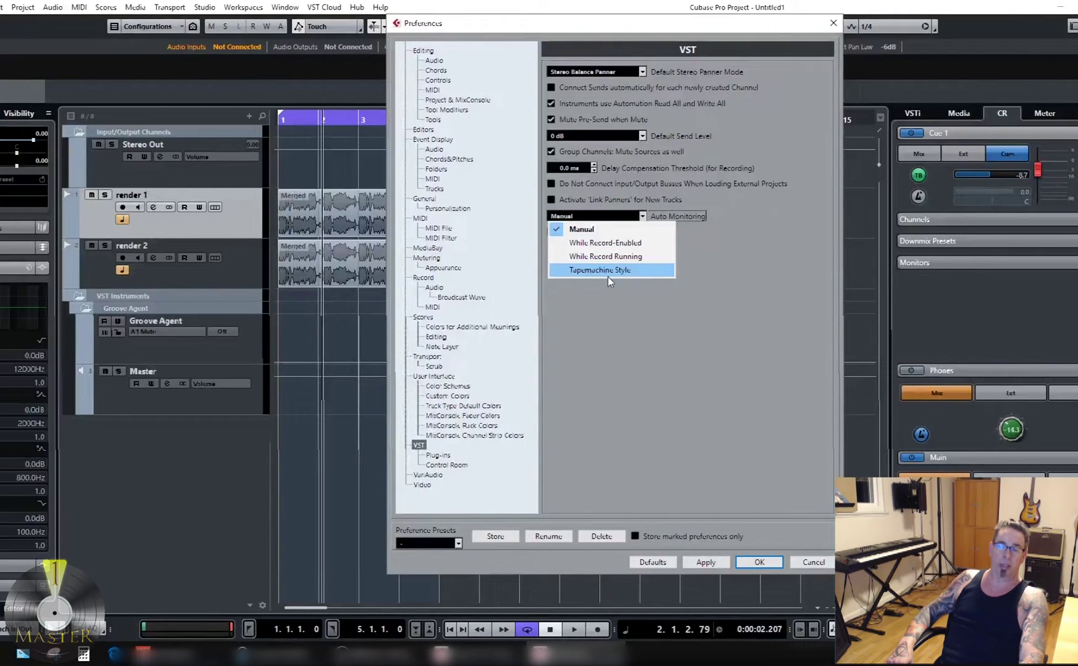
left_click(615, 299)
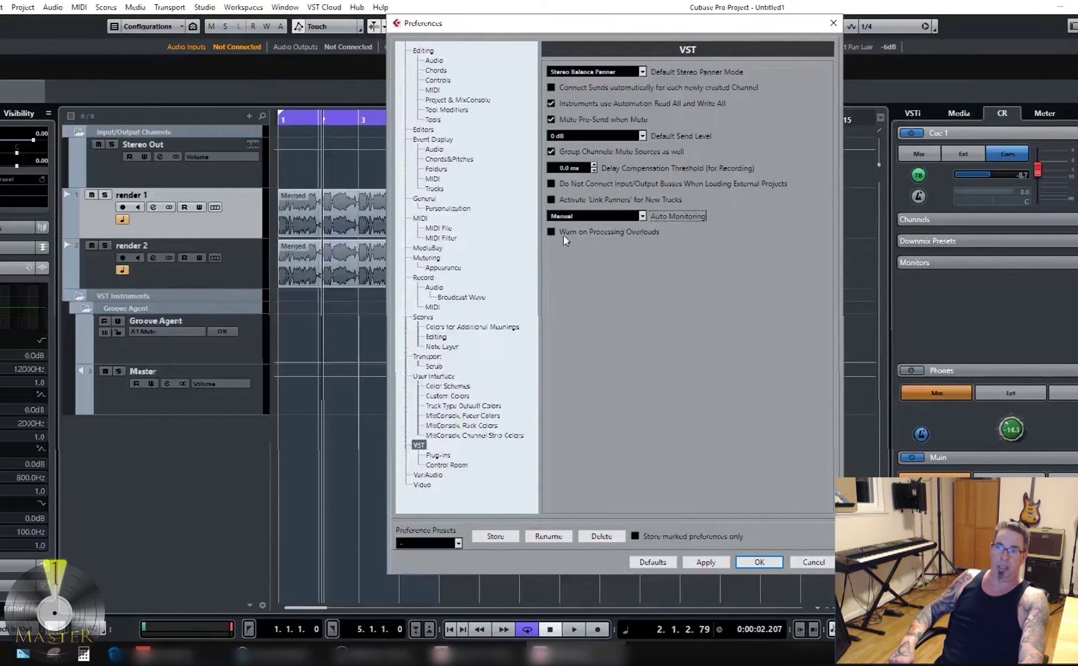
left_click(759, 562)
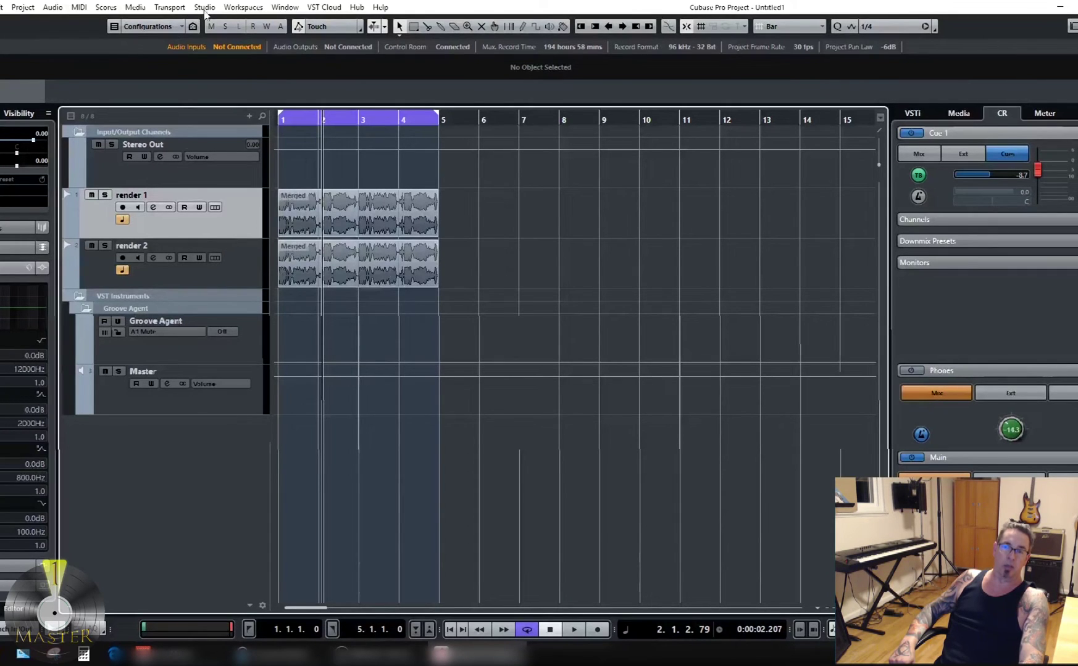
Switch the ASIO driver to Universal Audio Thunderbolt, view its port settings, then close Studio Setup
left_click(207, 9)
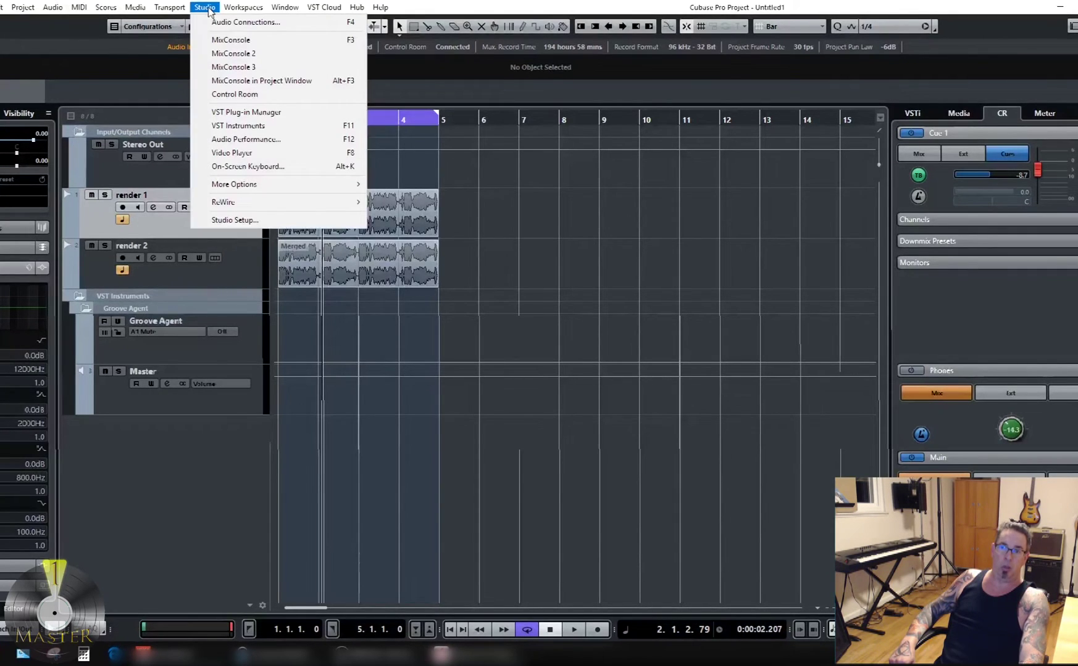
left_click(261, 220)
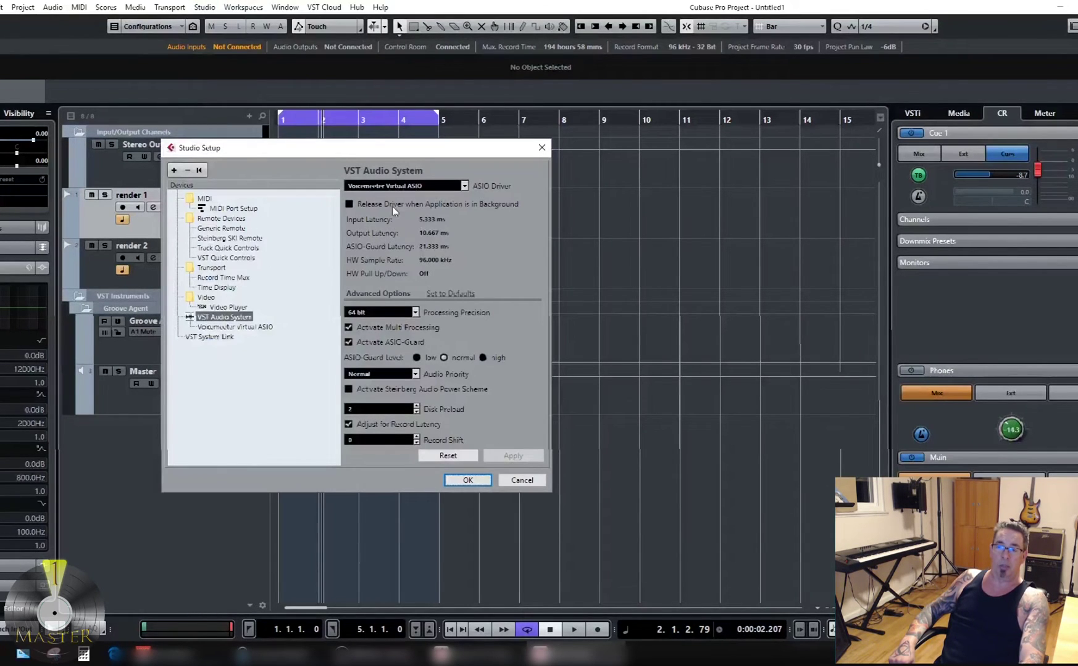
left_click(418, 187)
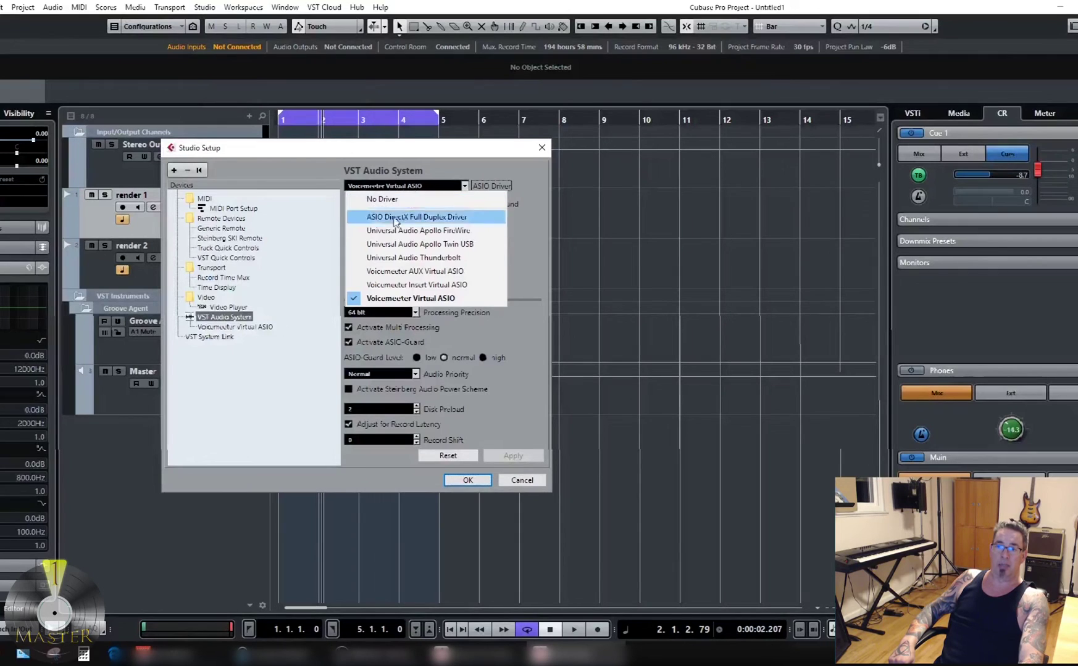
left_click(397, 258)
left_click(512, 358)
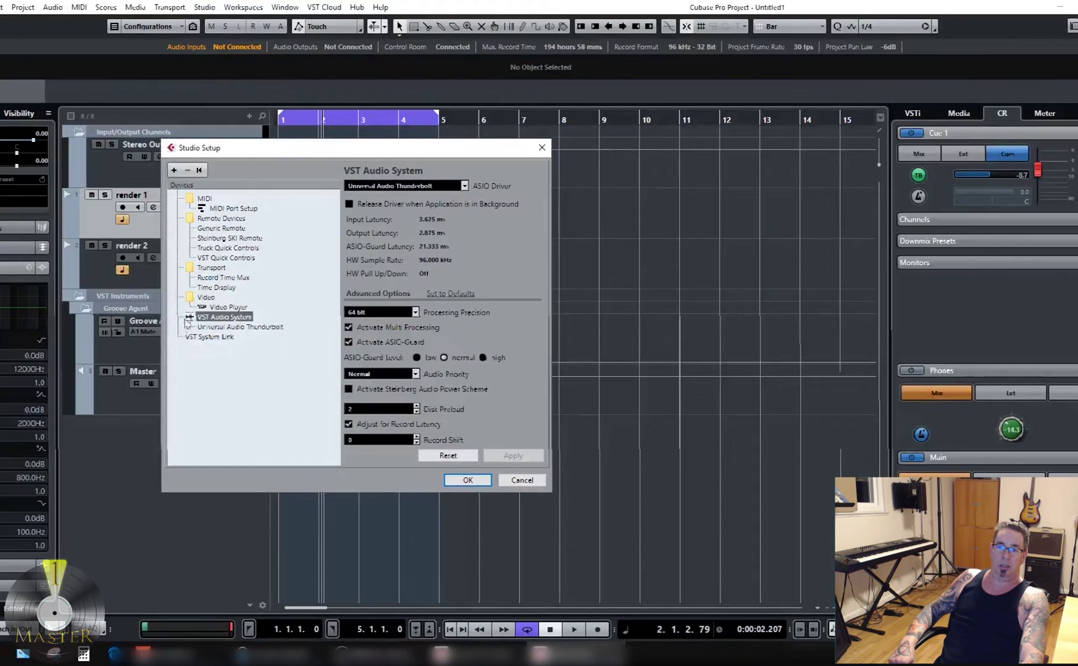
left_click(216, 328)
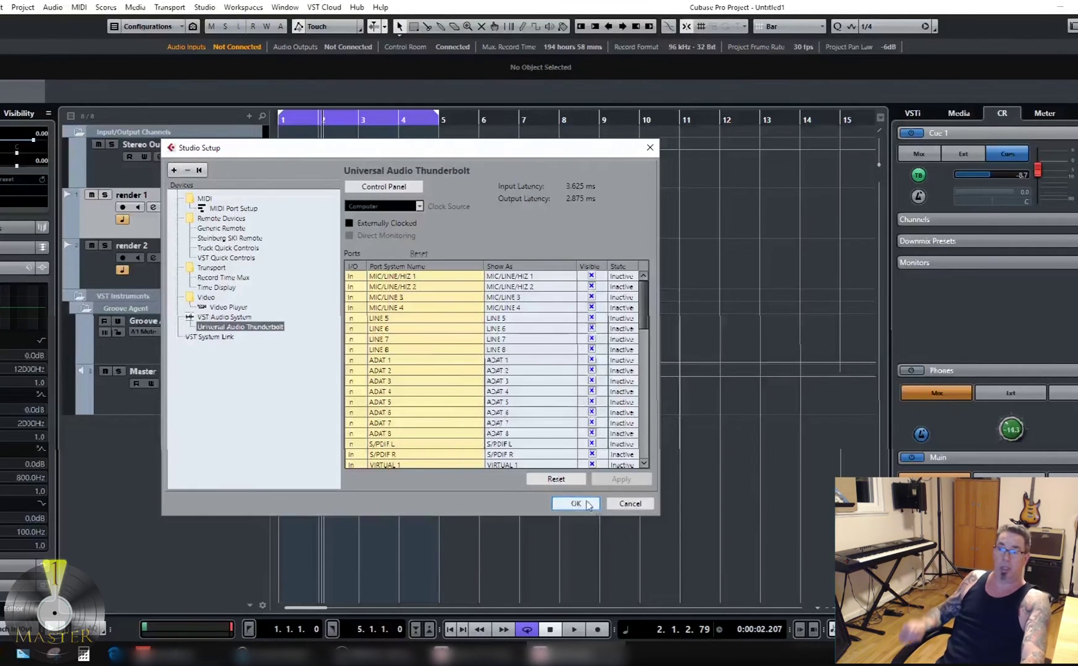
left_click(630, 504)
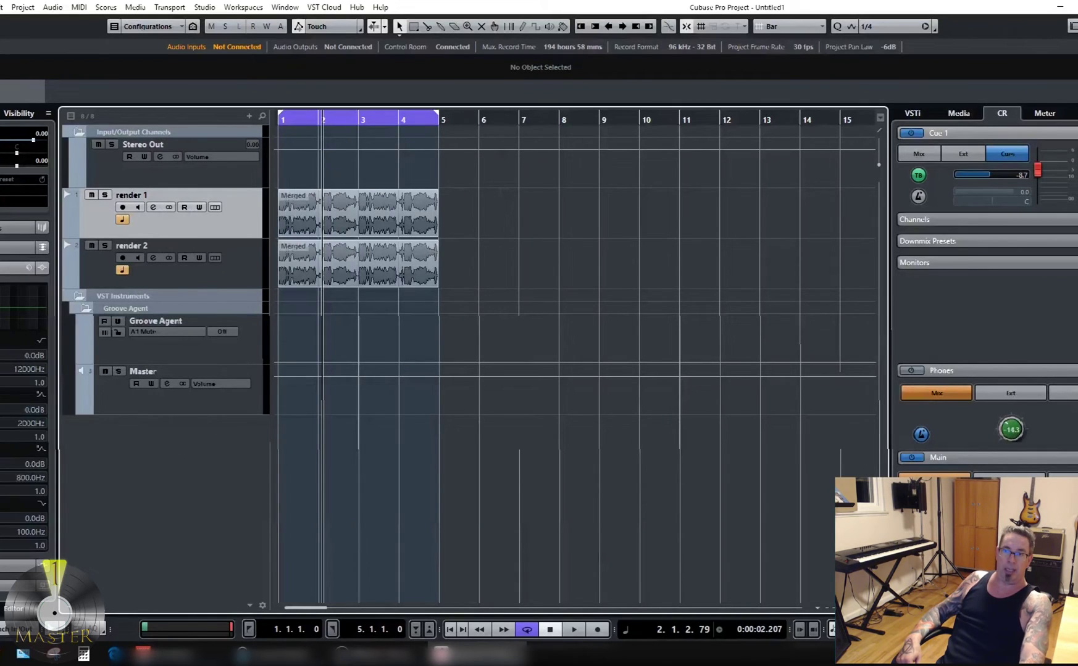
Select the render 2 track in the track list
left_click(194, 280)
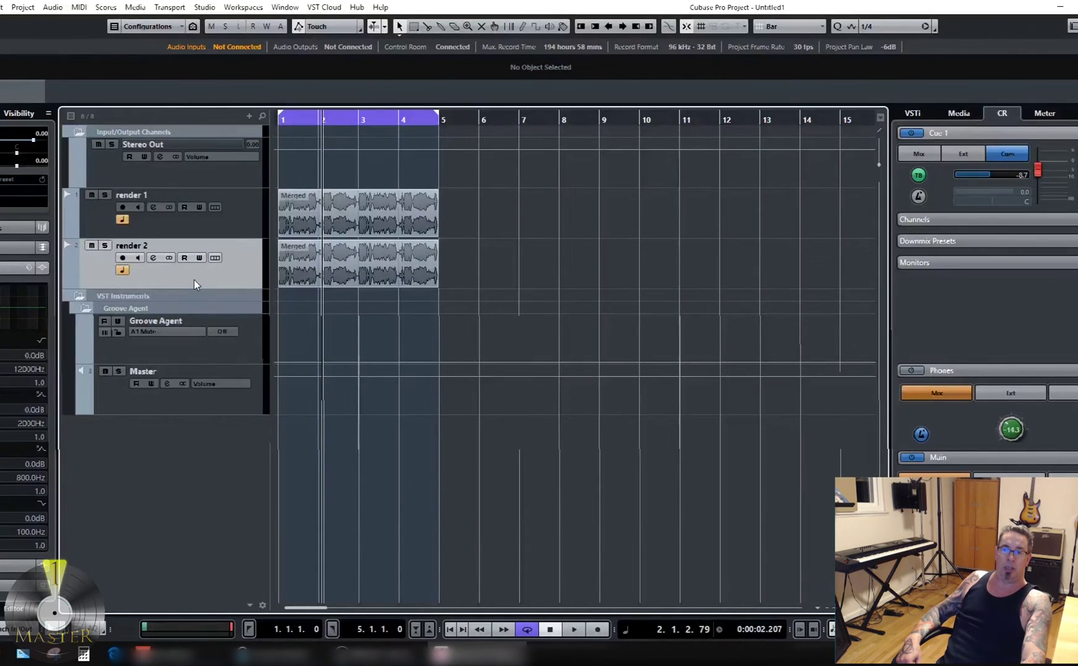